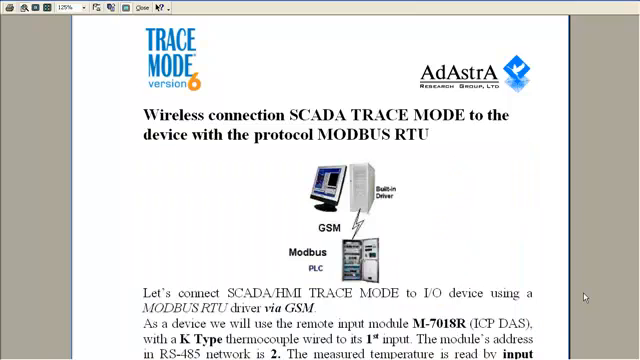
scroll(610, 244, "down", 2)
scroll(610, 244, "down", 1)
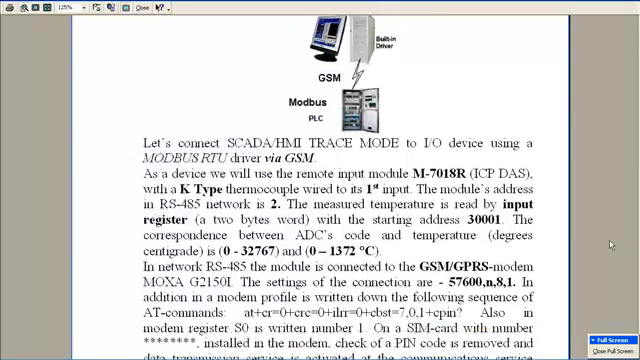
scroll(610, 244, "down", 2)
scroll(610, 244, "down", 1)
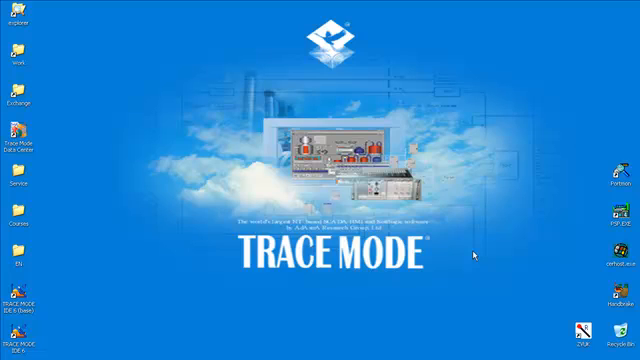
mouse_move(320, 358)
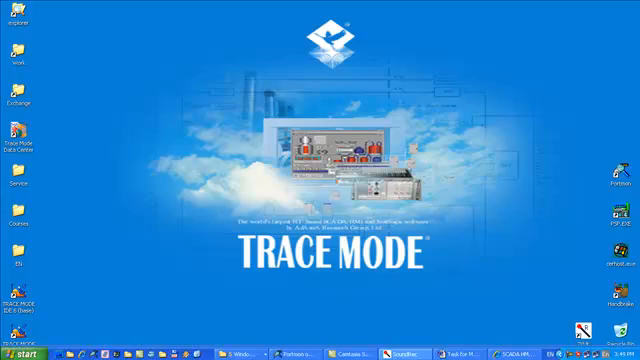
- Restore the IDE window and create a new Easy project with node RTM_1
left_click(509, 354)
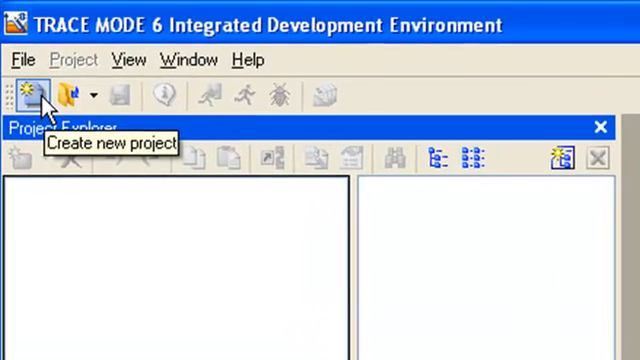
left_click(40, 100)
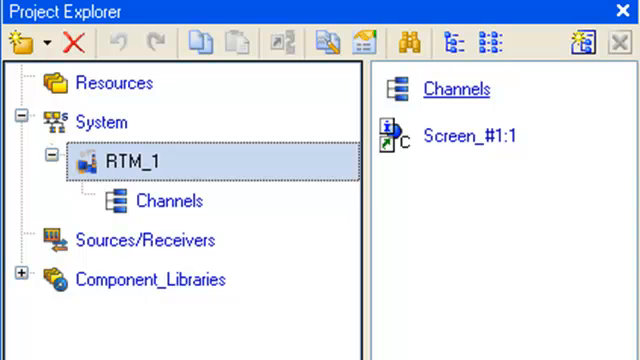
- Create group MODBUS_1 under Sources/Receivers and add a Rin_Word(4)#1 component to it
left_click(175, 254)
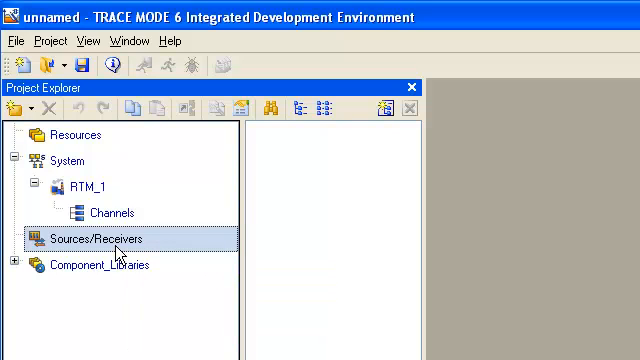
right_click(122, 250)
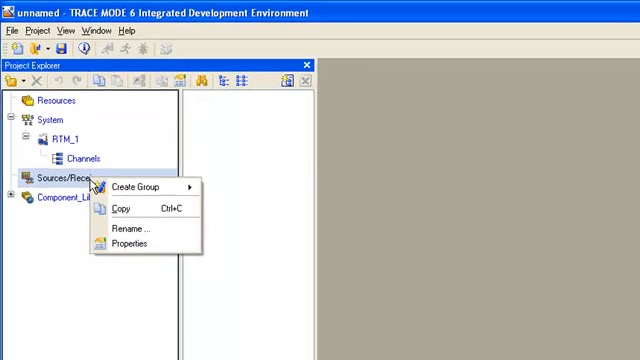
mouse_move(135, 186)
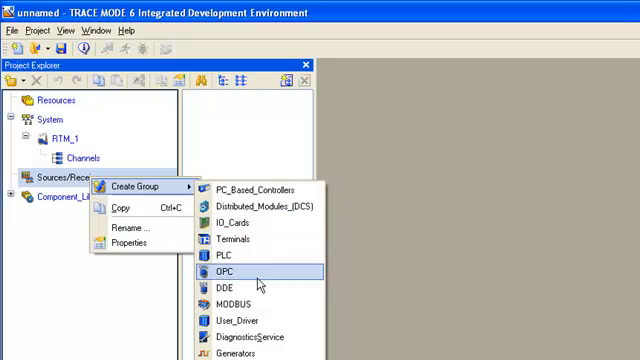
left_click(259, 305)
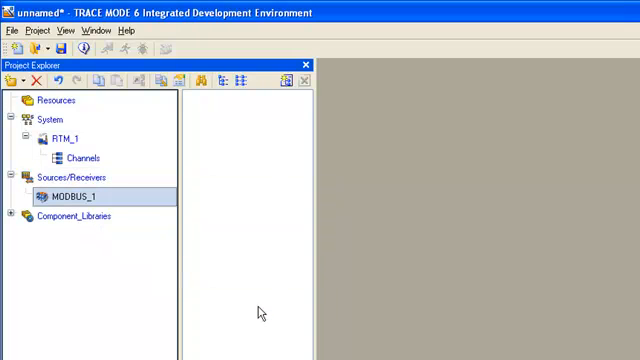
right_click(261, 131)
mouse_move(372, 154)
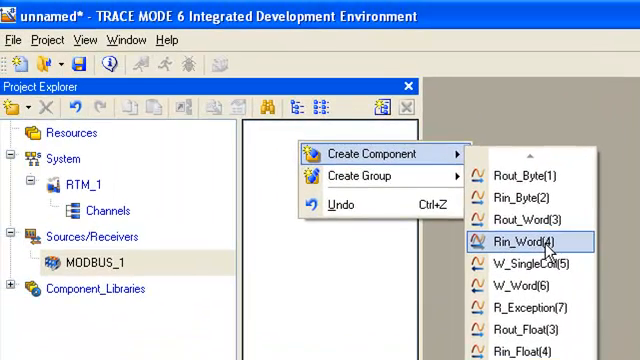
left_click(551, 251)
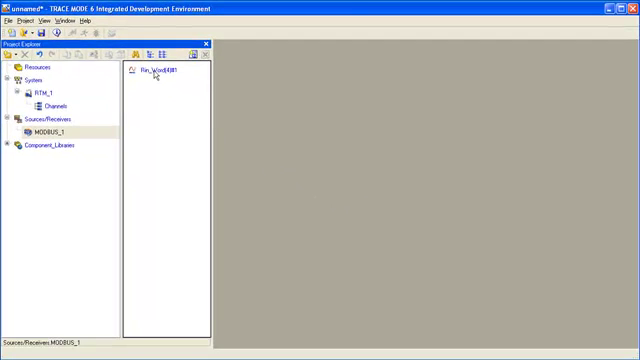
- Name the Rin_Word(4)#1 component TC and set its ModBus device address to 0x2
double_click(155, 72)
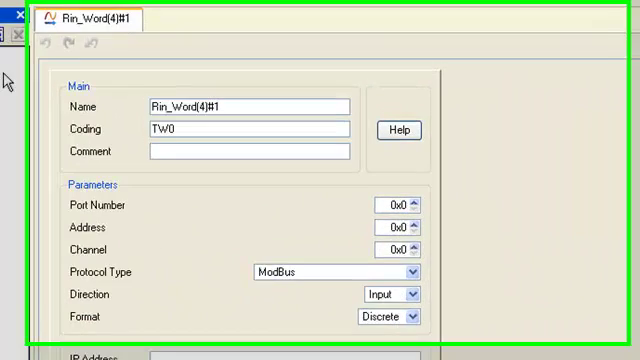
left_click(328, 92)
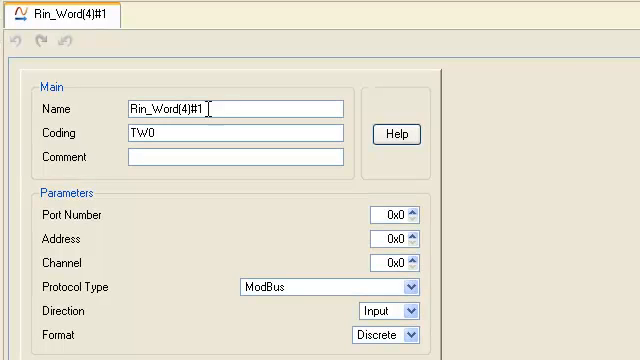
key("ctrl+a")
type("T")
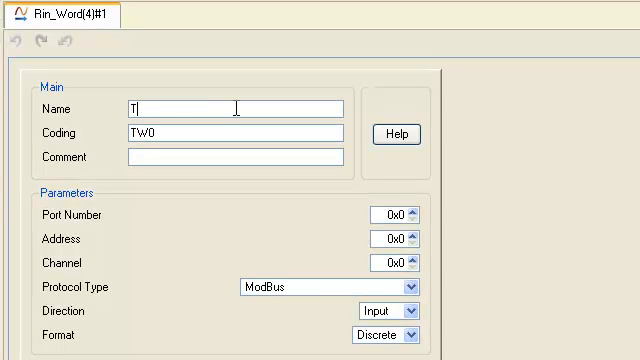
type("C")
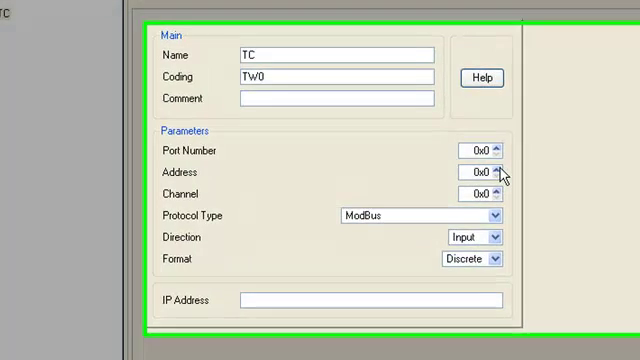
left_click(515, 169)
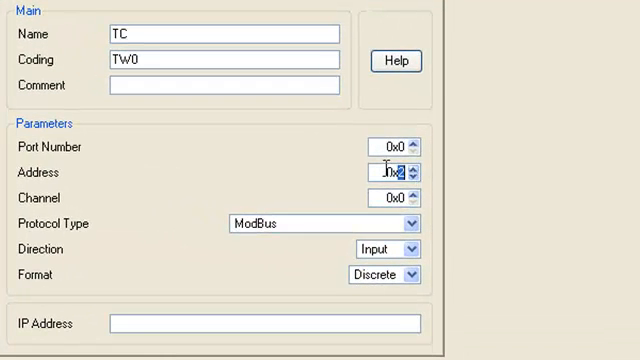
left_click(385, 172)
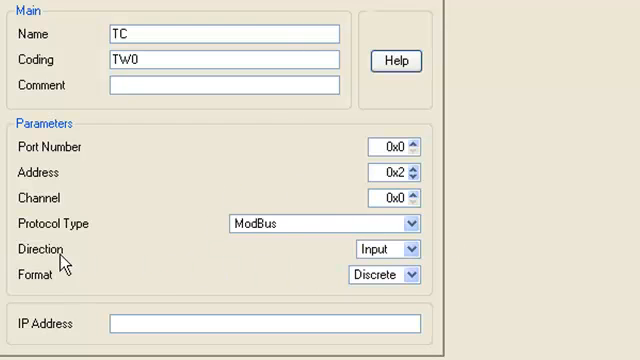
- Set TC's format to Analog and enter the modem phone number as its comment
left_click(412, 275)
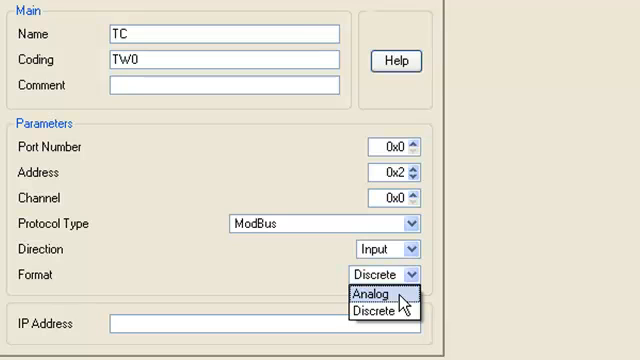
left_click(399, 294)
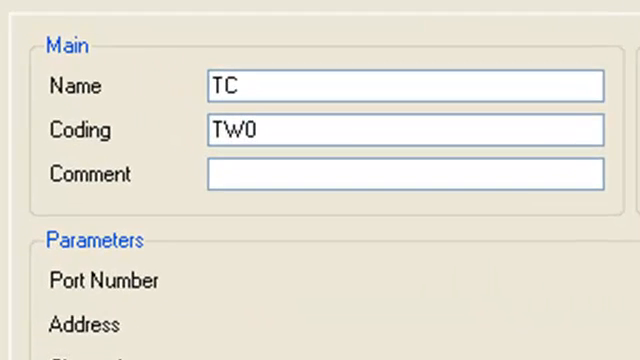
left_click(269, 172)
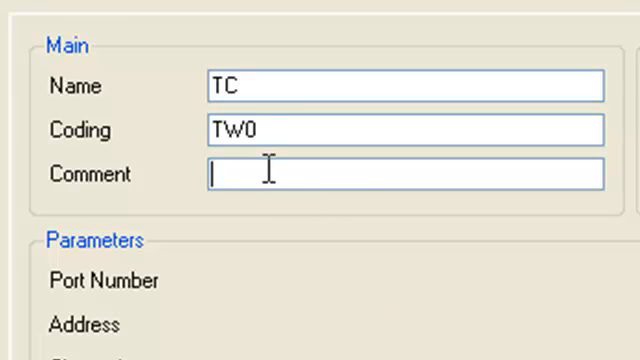
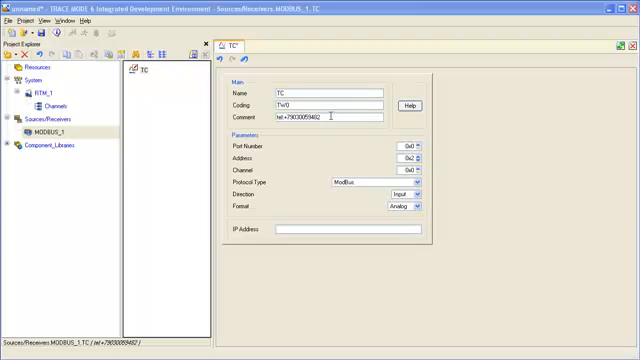
key("shift+Home")
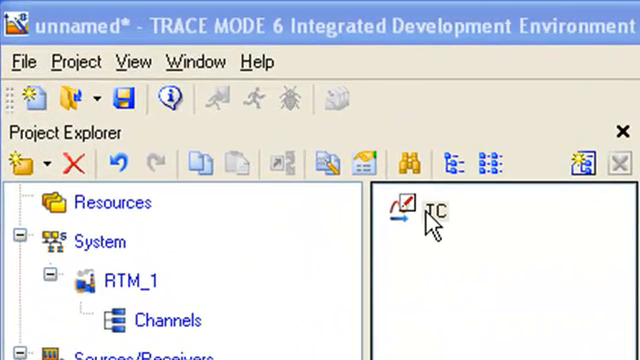
- Bind TC to a new channel, enable processing and calculate multiplier 0.0418714 for 0–32767 to 0–1372
left_click_drag(430, 213, 208, 323)
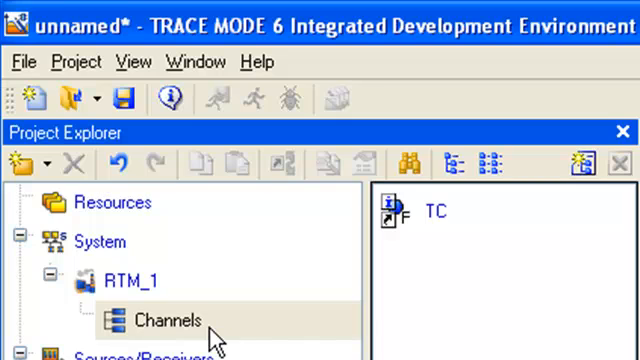
left_click(436, 213)
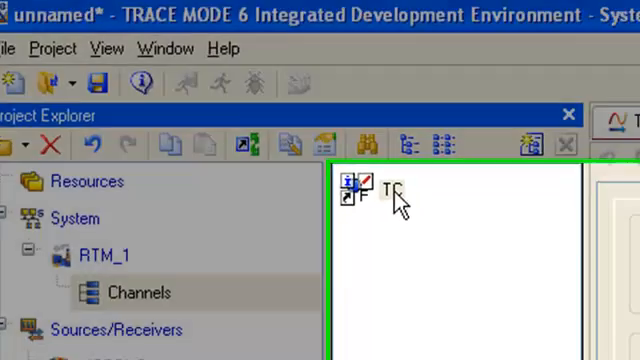
double_click(437, 214)
left_click(273, 103)
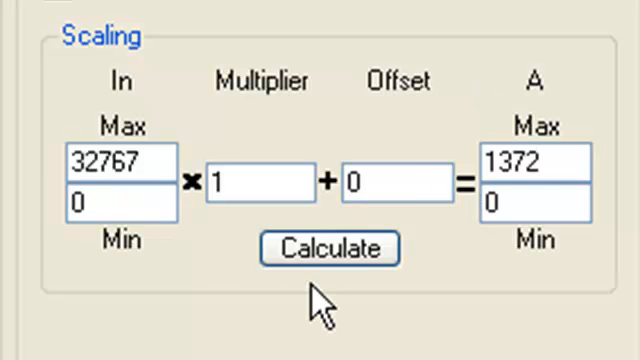
left_click(367, 250)
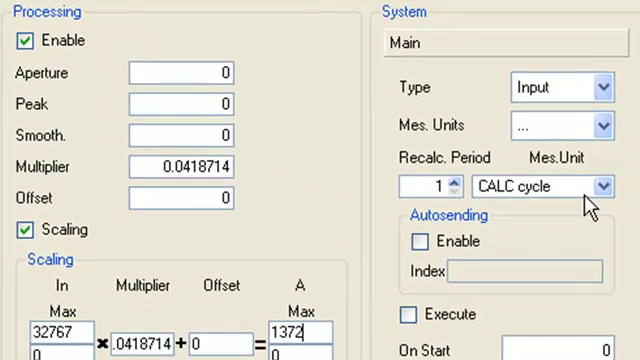
- Set the TC recalc period unit to min and create a COM_Ports group under RTM_1
left_click(604, 188)
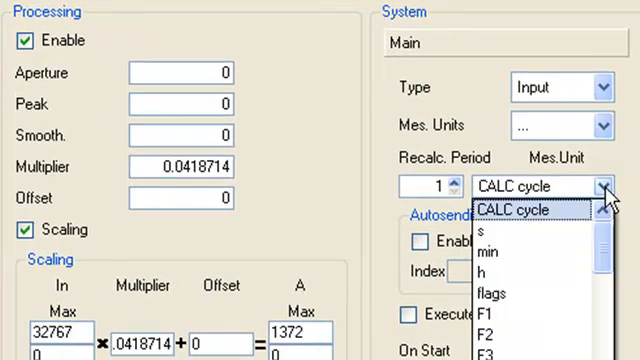
left_click(520, 254)
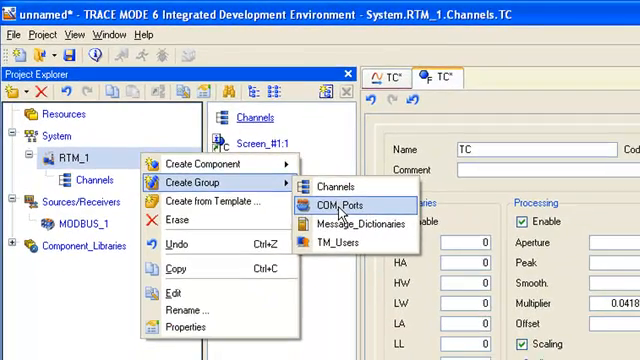
left_click(341, 206)
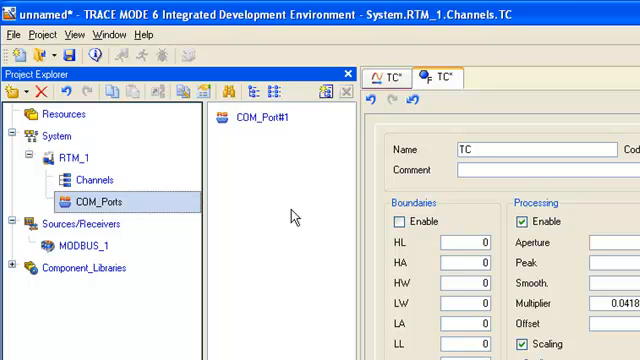
- Set COM_Port#1 to Modem assignment, 115200 exchange rate and Modem_1 transfer control
double_click(255, 122)
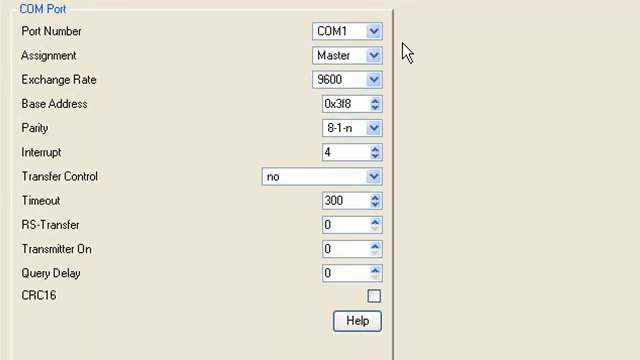
left_click(375, 56)
left_click(357, 107)
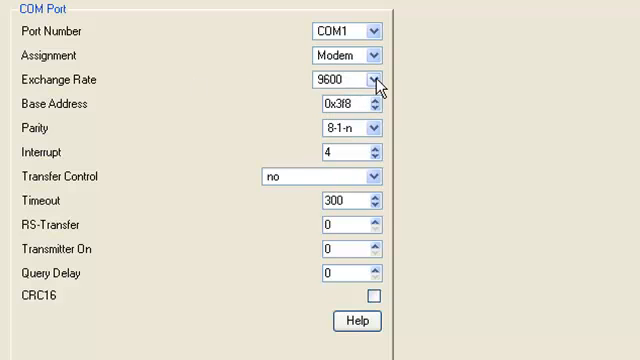
left_click(374, 81)
left_click(342, 178)
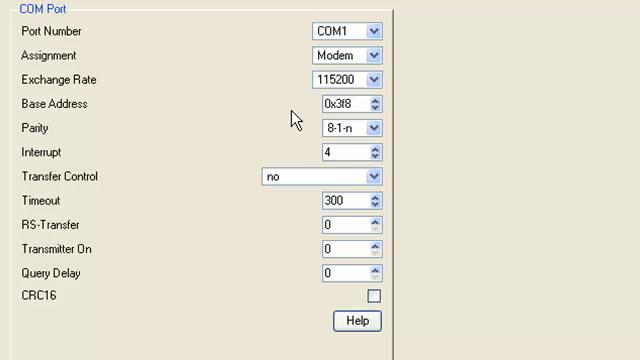
left_click(374, 178)
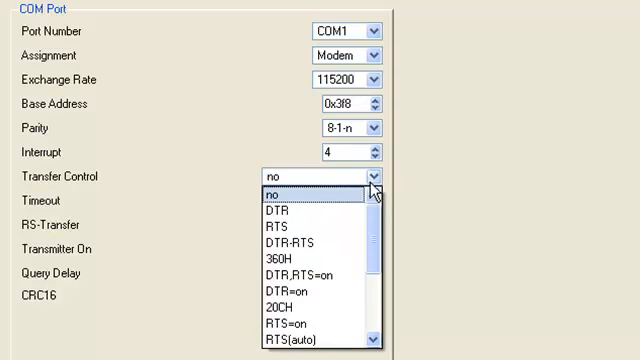
scroll(347, 335, "down", 1)
scroll(340, 333, "down", 1)
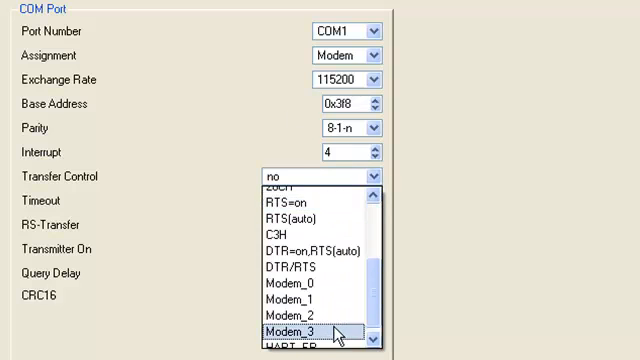
left_click(328, 300)
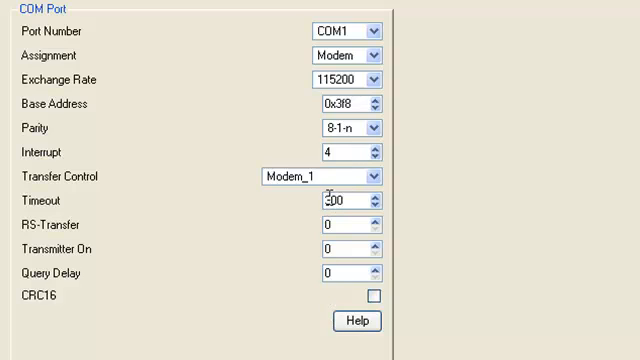
- Set COM_Port#1 timeout to 3500 and query delay to 250
left_click(334, 201)
type("5")
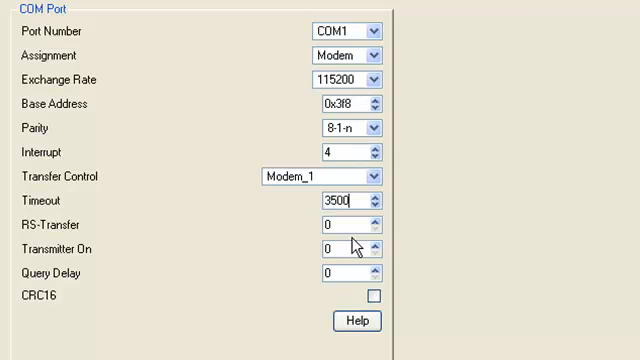
double_click(345, 274)
type("25")
type("0")
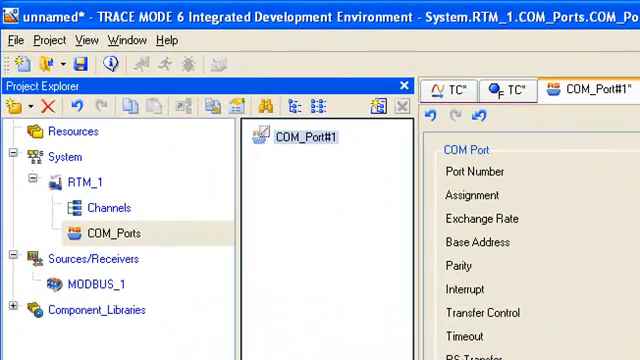
right_click(97, 182)
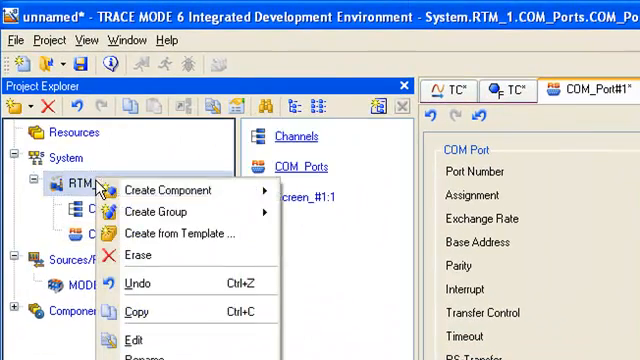
left_click(140, 338)
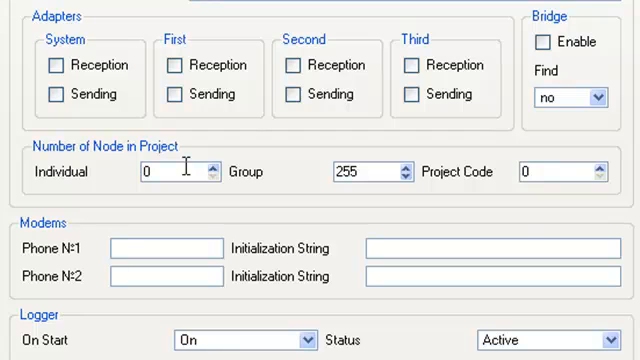
left_click(528, 246)
type("gsm(+cr=0+crc=0+ilrr=0+cbs=7,0,1+cpin=\"\")")
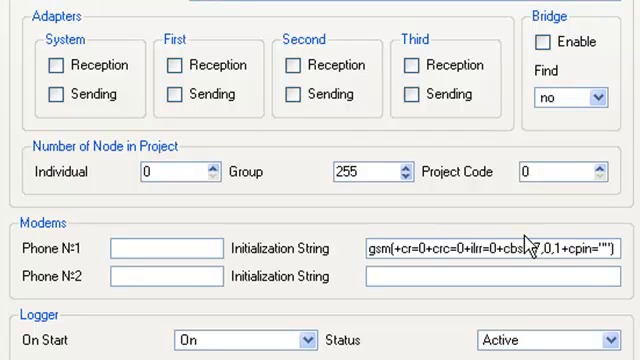
type("811")
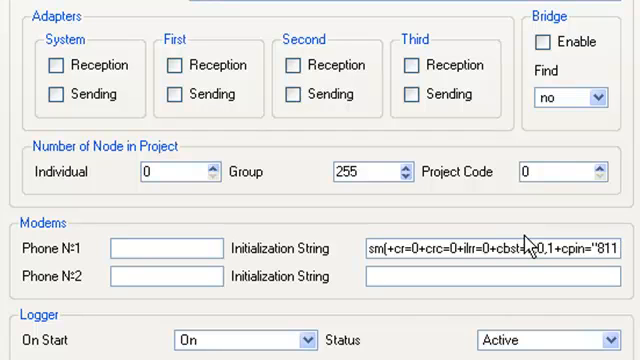
type("6")
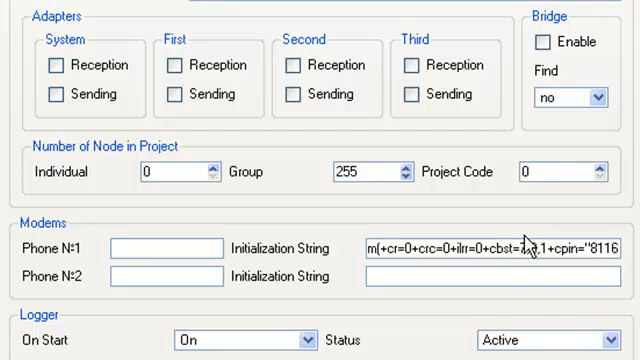
key("End")
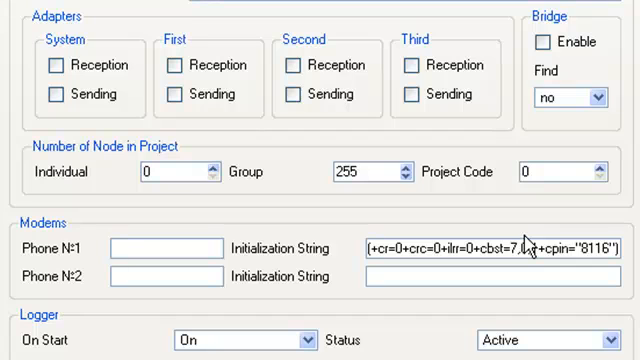
left_click(140, 248)
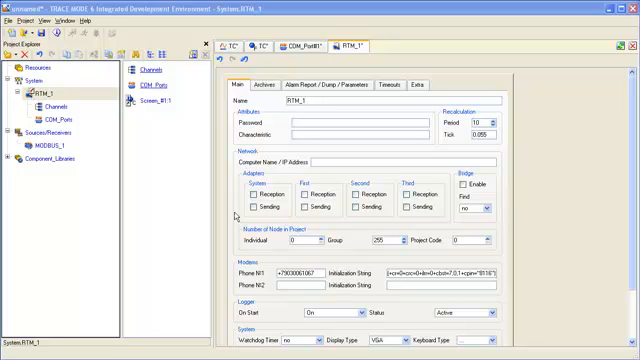
- Open Screen_#1 in the editor, place the TRACE MODE logo, and show the Channels list
double_click(153, 102)
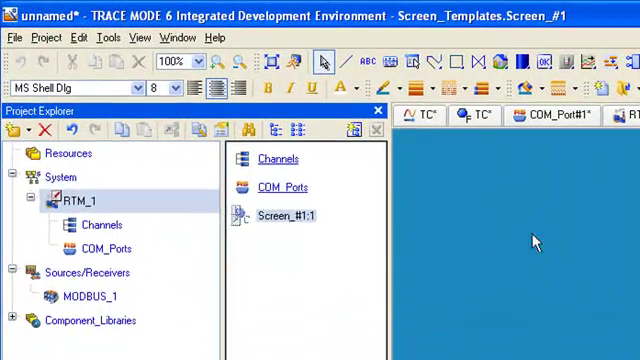
left_click(236, 64)
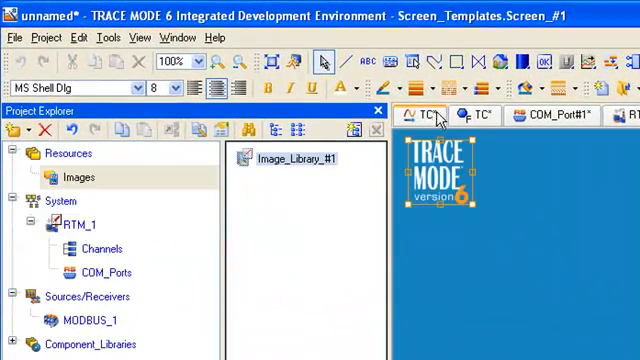
left_click(578, 193)
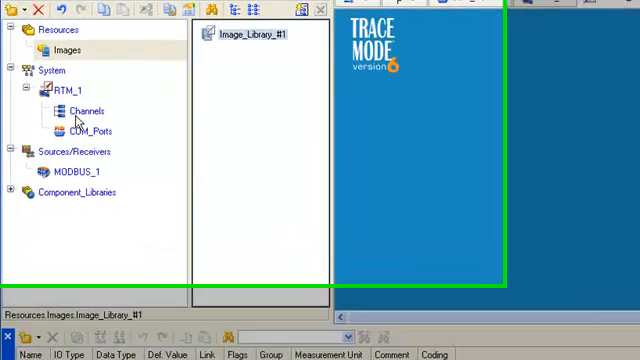
left_click(78, 115)
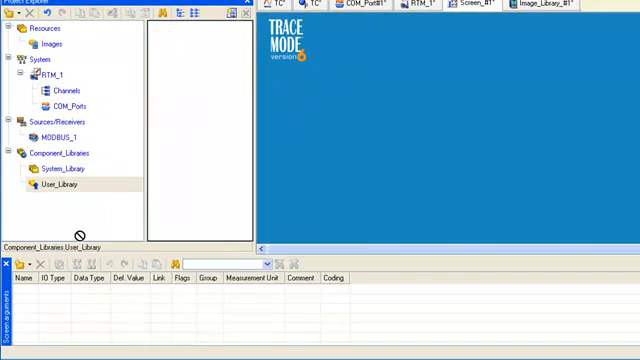
- Drag TC into the screen arguments to create input REAL argument ARG_000 linked to TC
left_click_drag(80, 236, 31, 293)
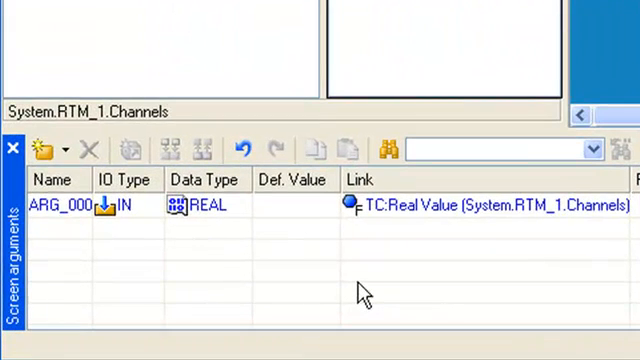
left_click(452, 218)
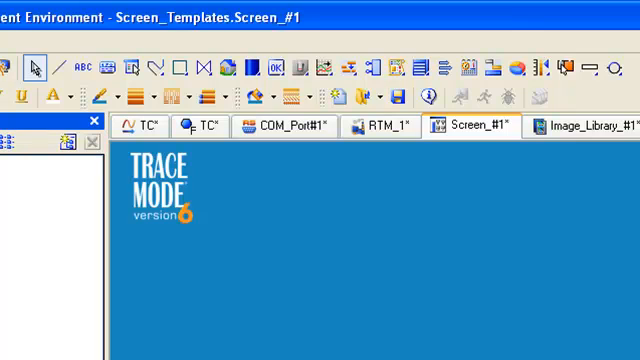
- Draw an arrow gauge near the top of Screen_#1 and place a trend chart below it
left_click_drag(543, 68, 573, 95)
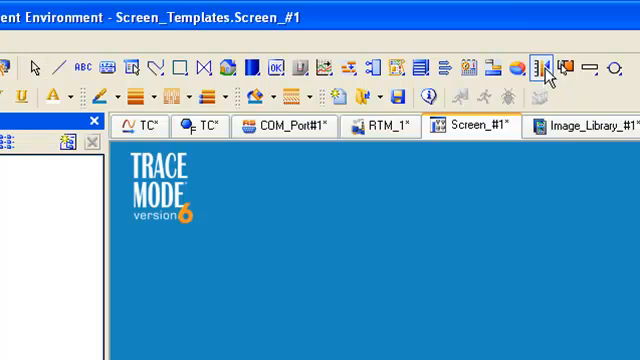
left_click_drag(360, 166, 639, 338)
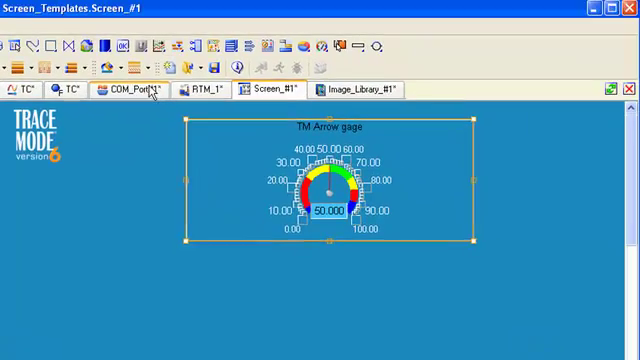
left_click(159, 47)
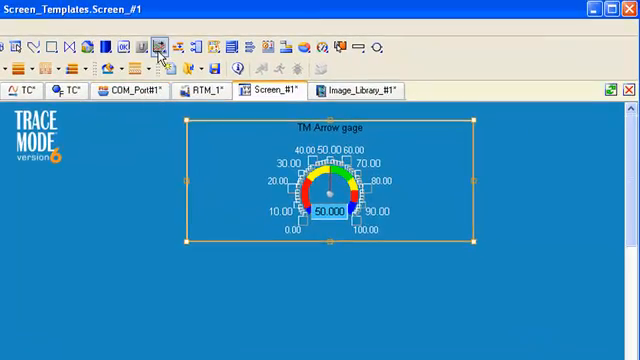
left_click(196, 257)
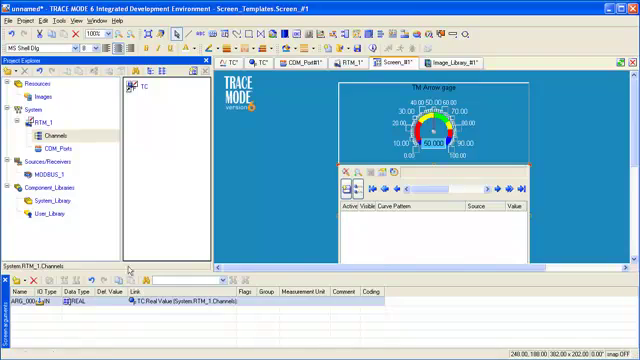
- Bind ARG_000 to the trend and set its time axis to minutes with a range of 5
left_click_drag(22, 300, 431, 242)
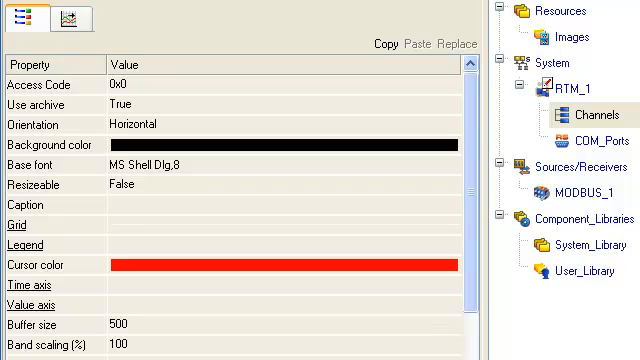
left_click(22, 286)
left_click(155, 305)
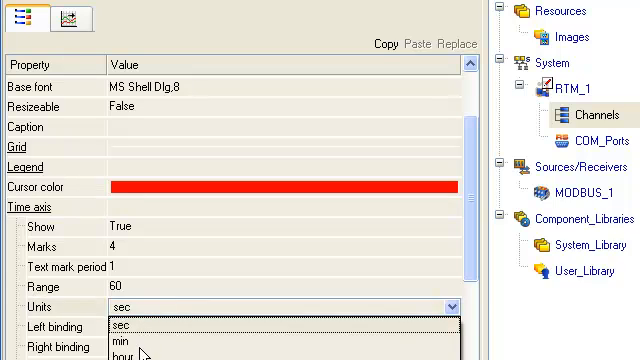
left_click(143, 340)
left_click(136, 287)
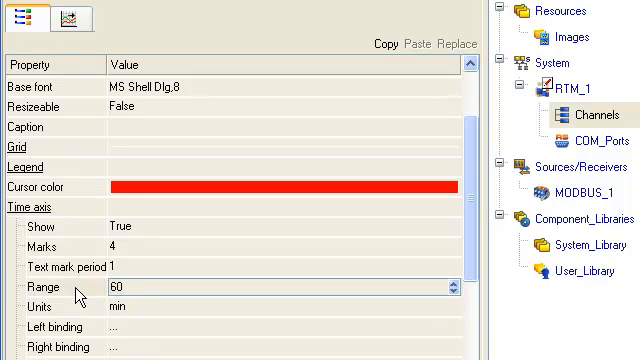
type("5")
key("Return")
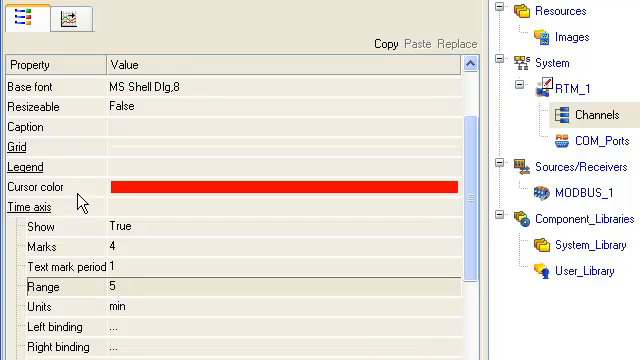
- Make Curve1 white with pen width 3 and a 15–45 value scale
left_click(75, 28)
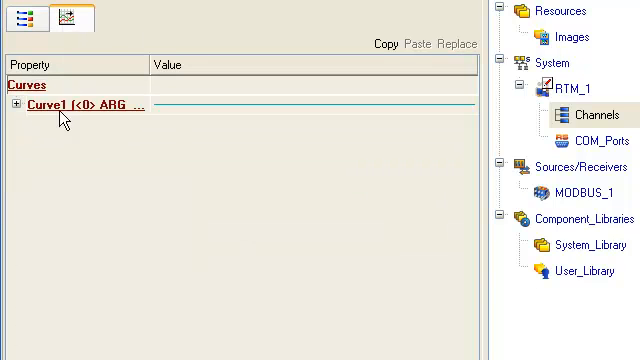
left_click(16, 104)
left_click(229, 190)
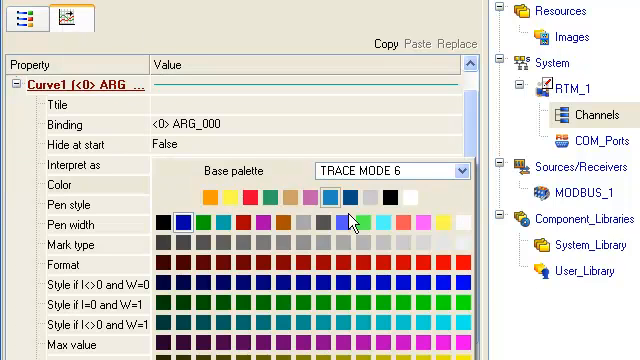
left_click(406, 201)
left_click(219, 226)
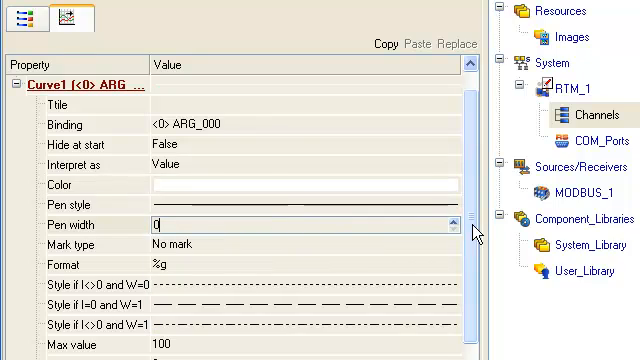
left_click(455, 221)
left_click(455, 221)
left_click(455, 221)
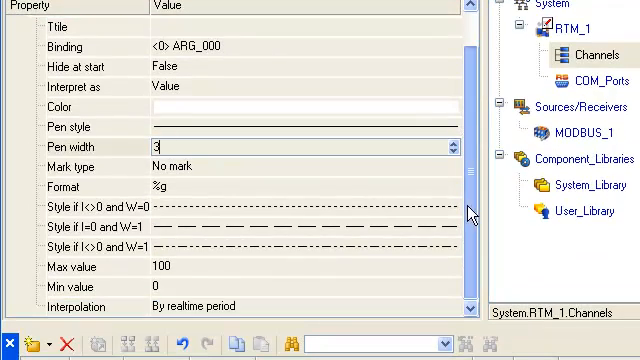
left_click(211, 288)
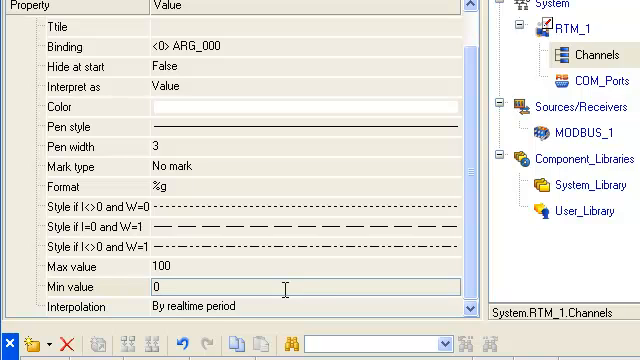
type("15")
left_click(226, 268)
type("45")
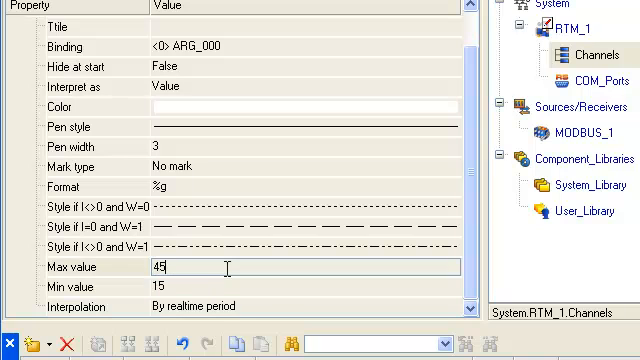
key("Return")
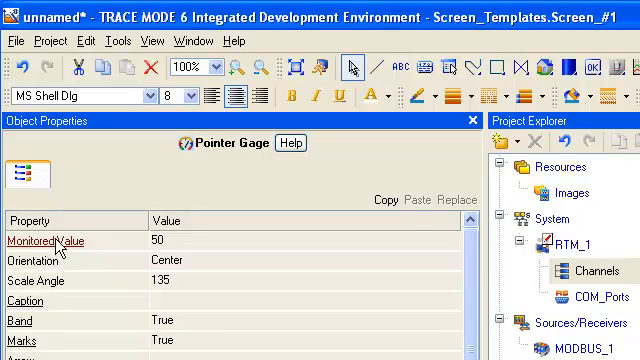
- Link the Pointer Gage's monitored value to ARG_000 from the screen arguments table
left_click(17, 244)
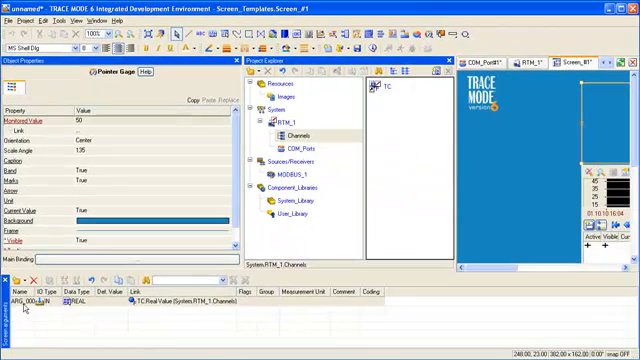
left_click_drag(25, 308, 78, 137)
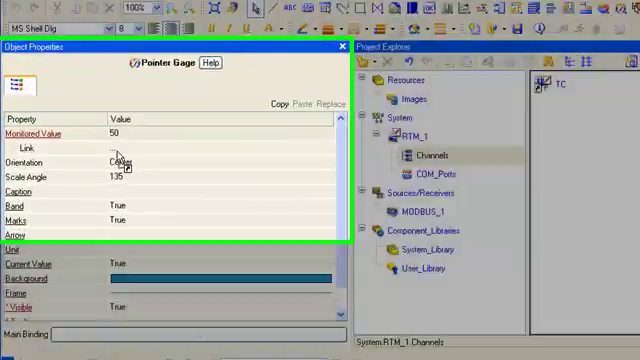
left_click_drag(78, 137, 84, 132)
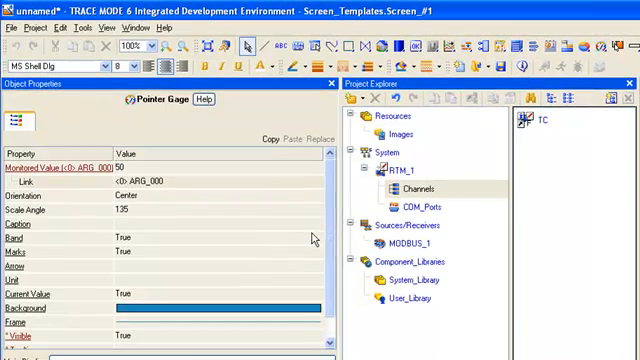
- Save the project as mrtu_gsm
key("ctrl+s")
type("mrtu")
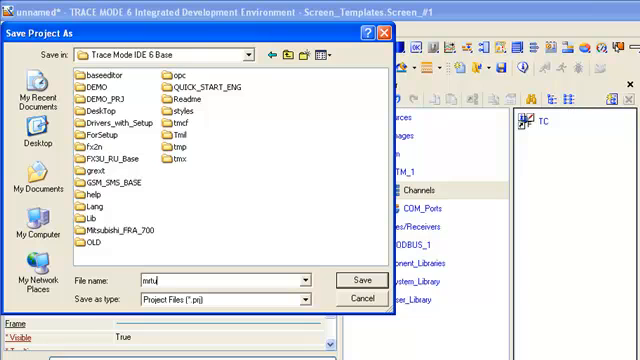
type("_")
type("gsm")
key("Return")
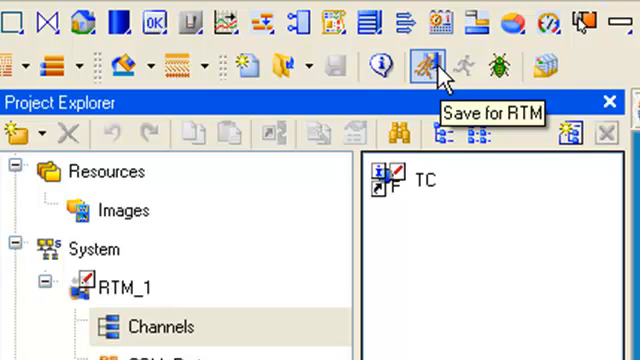
- Save the project for the runtime and select RTM_1 in Project Explorer
left_click(430, 66)
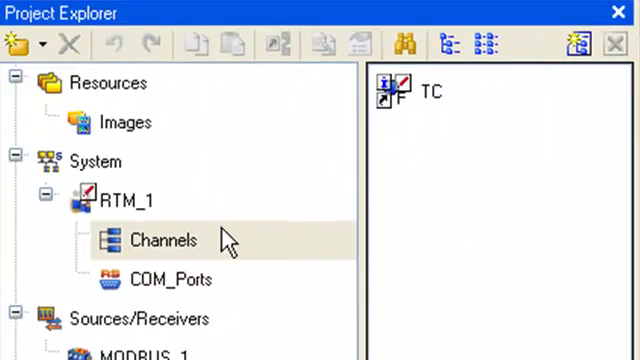
left_click(174, 200)
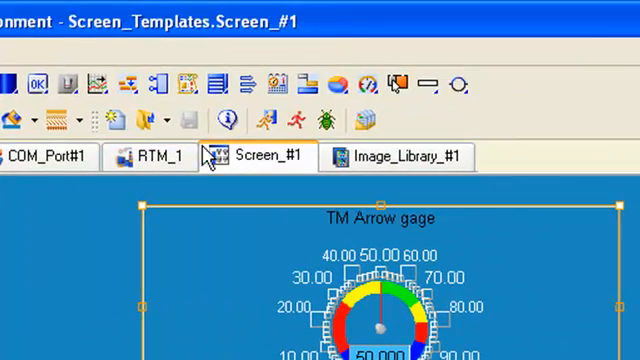
- Launch the Profiler, run the project, resize its window and minimize the IDE
left_click(296, 121)
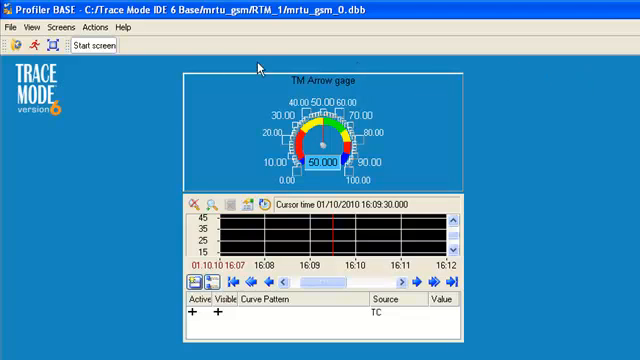
left_click(35, 46)
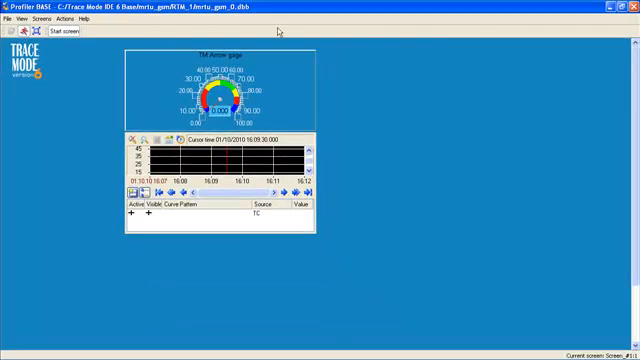
left_click(619, 6)
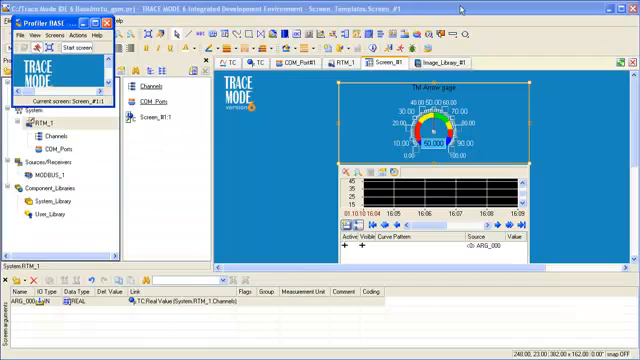
mouse_move(118, 108)
left_mouse_down()
mouse_move(381, 249)
mouse_move(362, 270)
left_mouse_up()
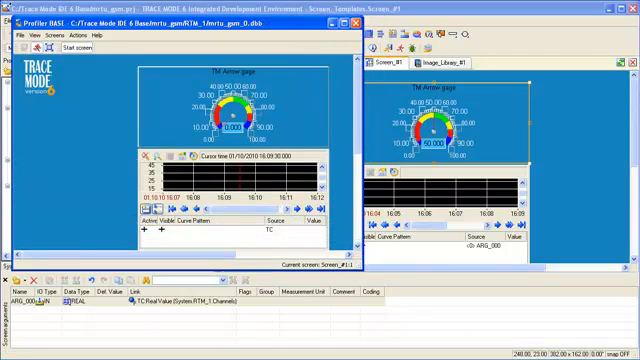
left_click(620, 10)
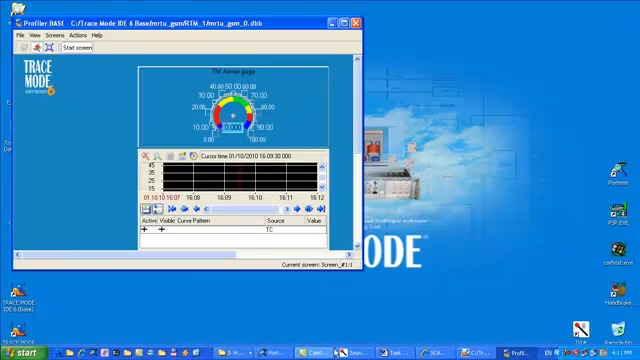
- Restore Portmon and stretch it across the bottom of the screen
left_click(274, 352)
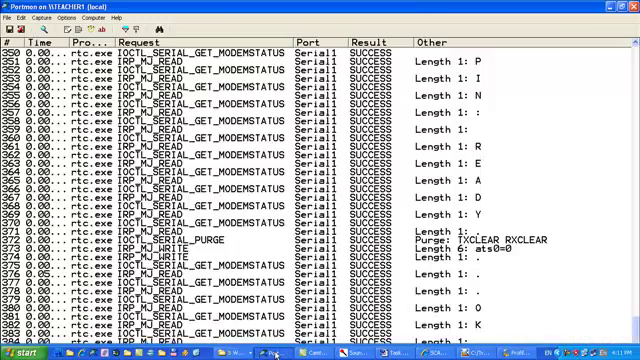
left_click(620, 6)
left_click_drag(264, 60, 217, 221)
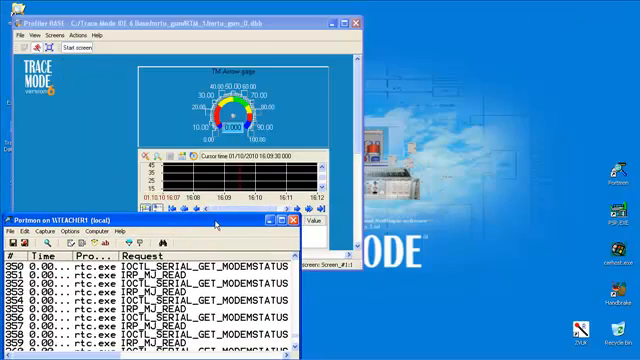
left_click_drag(300, 290, 638, 290)
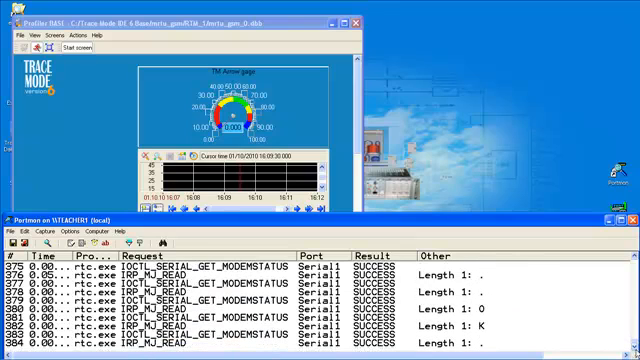
- Move the Profiler window up and right and shorten it above the port log
left_click(287, 25)
left_click_drag(287, 25, 420, 10)
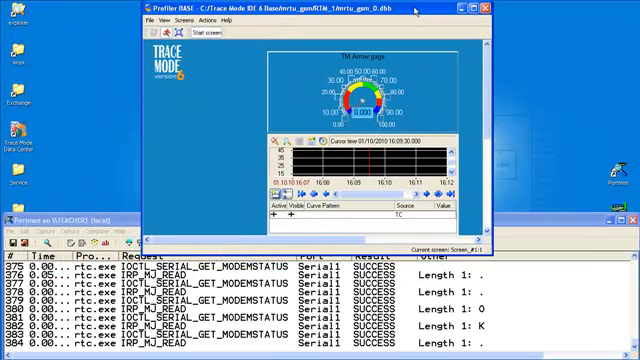
left_click_drag(403, 255, 403, 210)
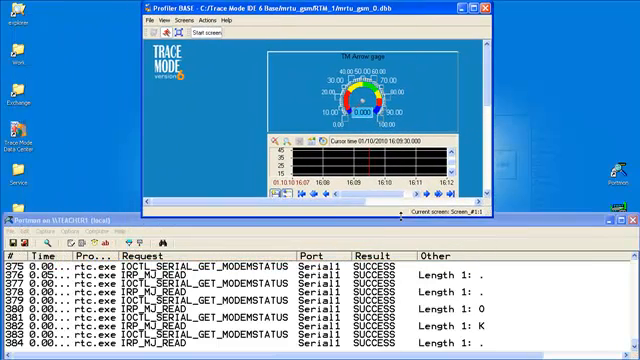
- Jump the trend forward to the newest readings, then step back one minute to 16:13:30
left_click(490, 97)
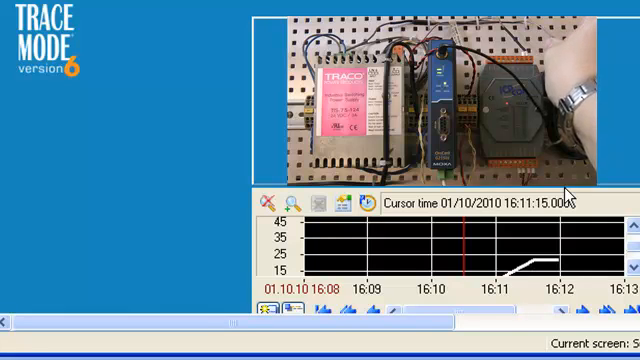
left_click(569, 313)
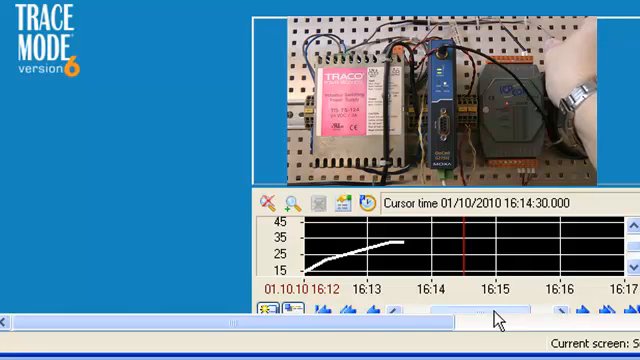
left_click(394, 316)
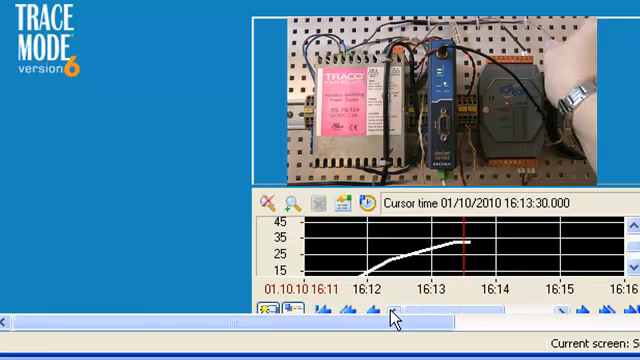